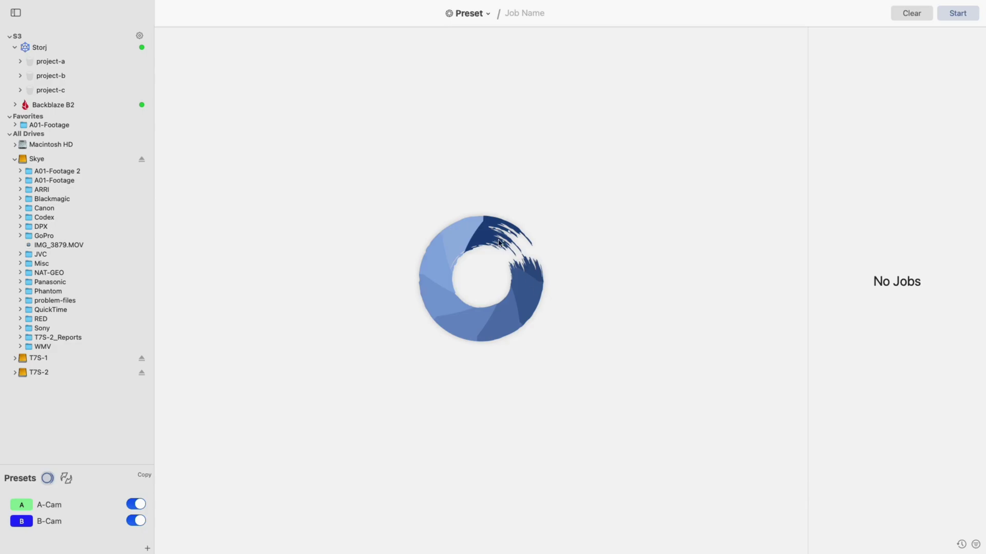
Keep the job type on Preset and review the copy presets, the transcode presets and the form for creating a copy preset.
click(485, 15)
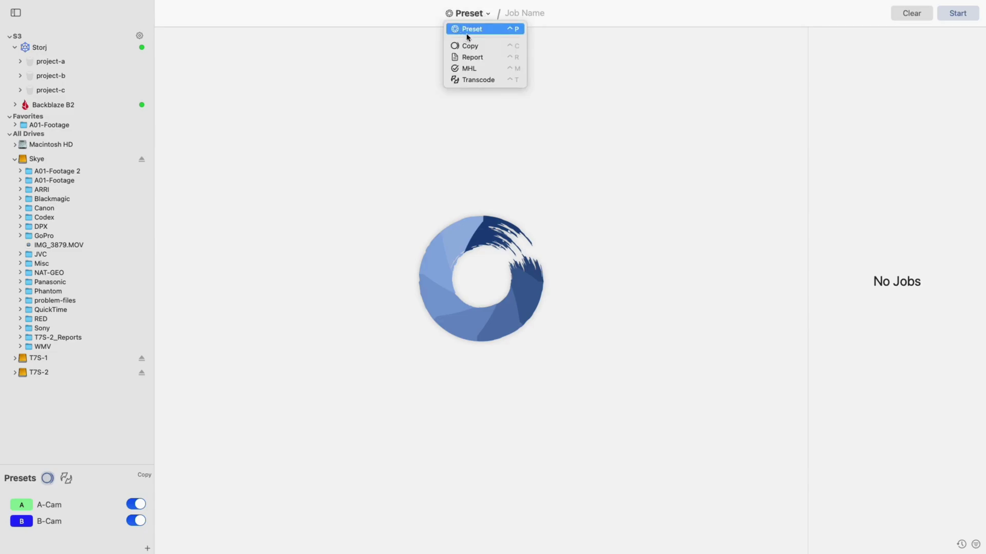
click(495, 31)
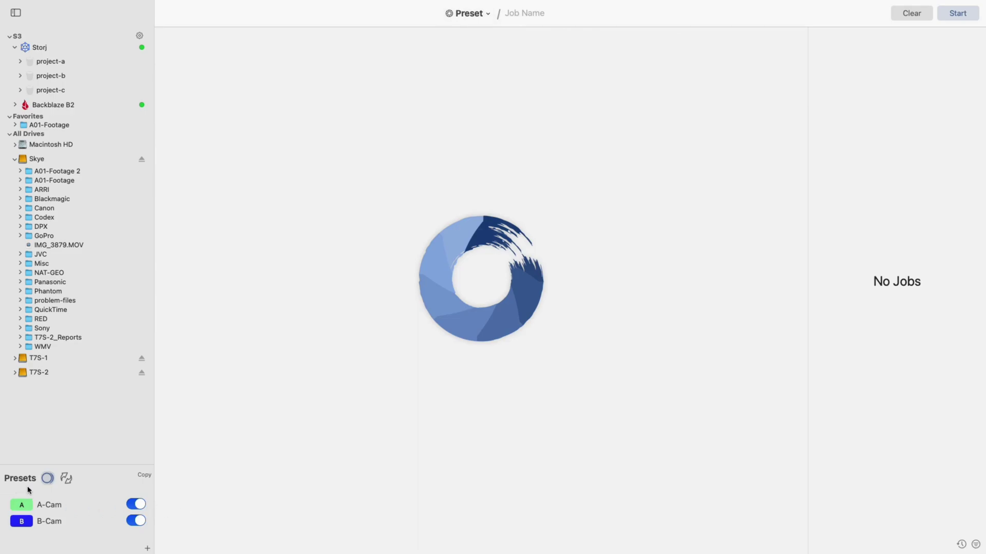
click(67, 478)
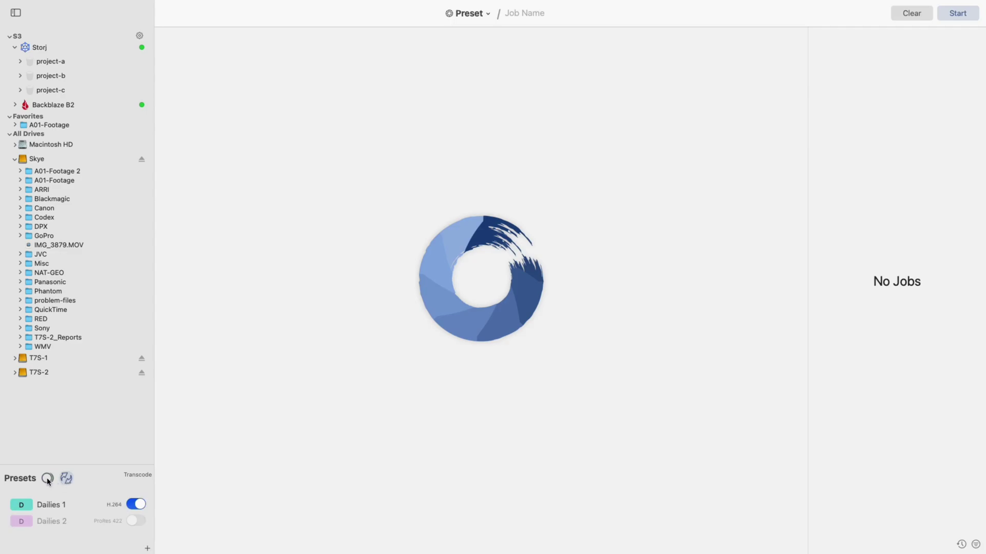
click(47, 479)
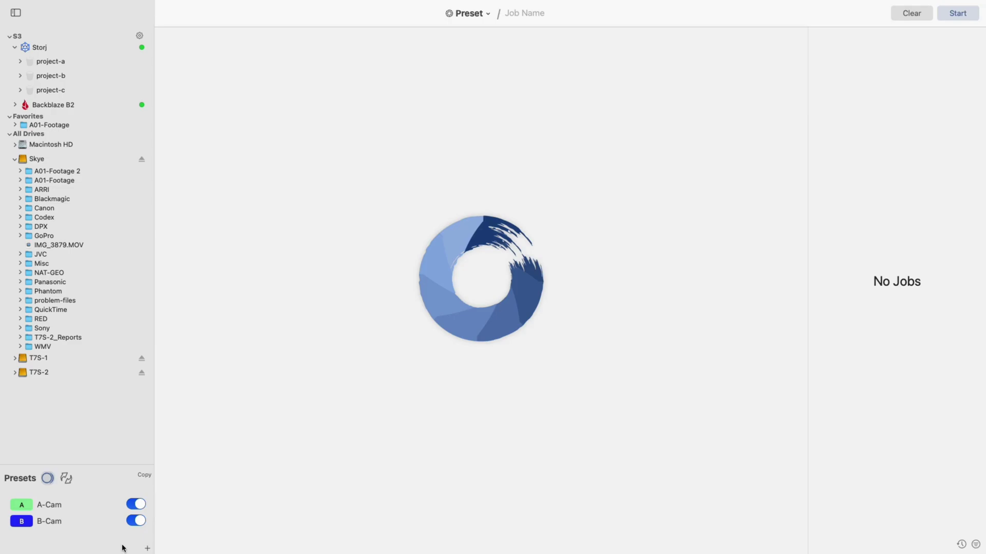
click(148, 548)
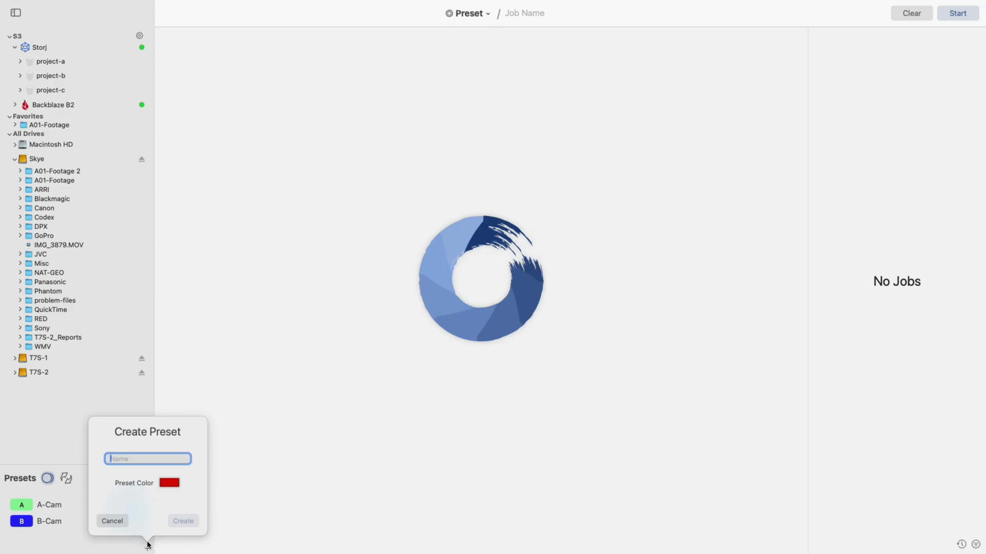
click(112, 522)
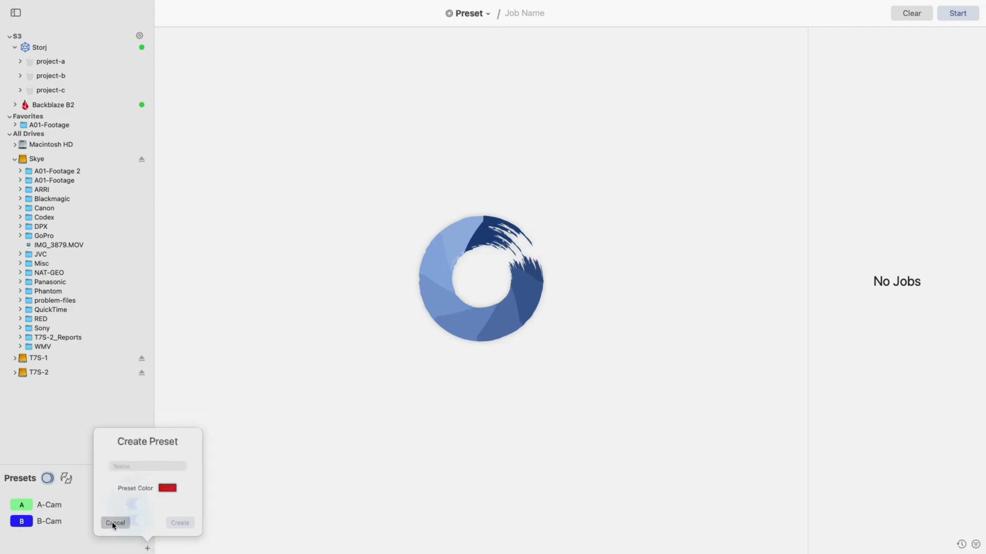
Add drives T7S-1 and T7S-2 as copy destinations of the A-Cam preset, and Storj bucket project-a as the B-Cam destination.
click(56, 508)
drag(43, 362, 242, 203)
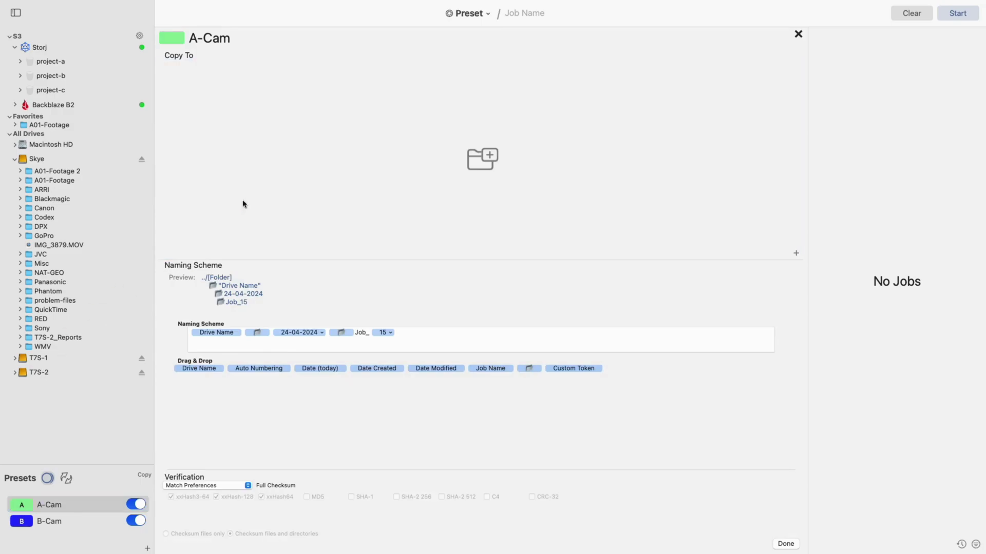
drag(39, 374, 257, 214)
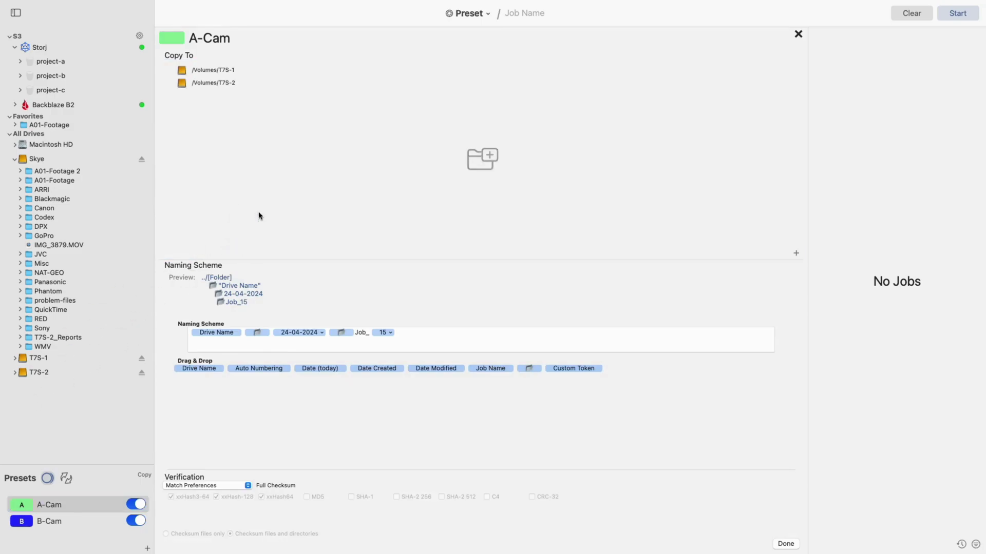
click(52, 522)
drag(58, 66, 224, 104)
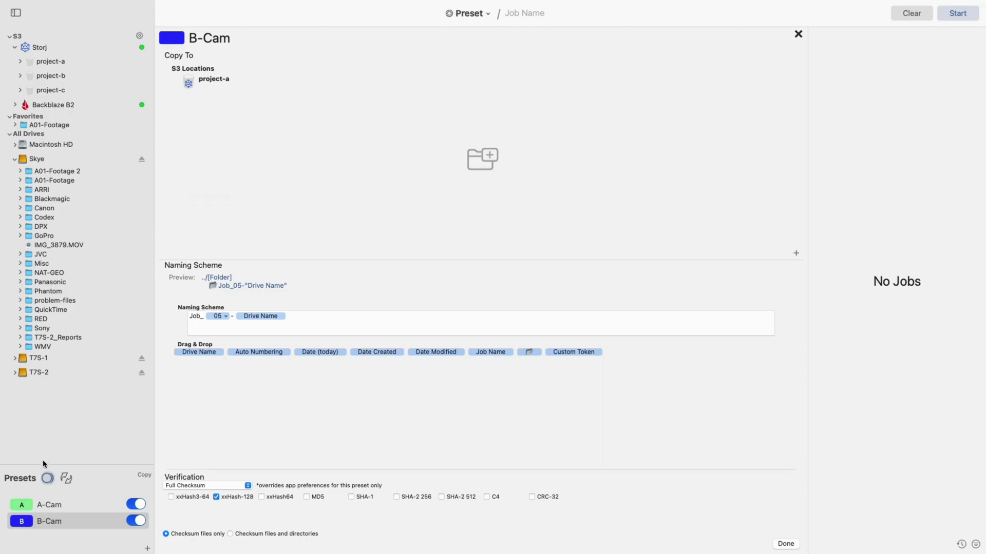
Add drive T7S-2 as the output destination of the Dailies 1 transcode preset and close the preset.
click(66, 478)
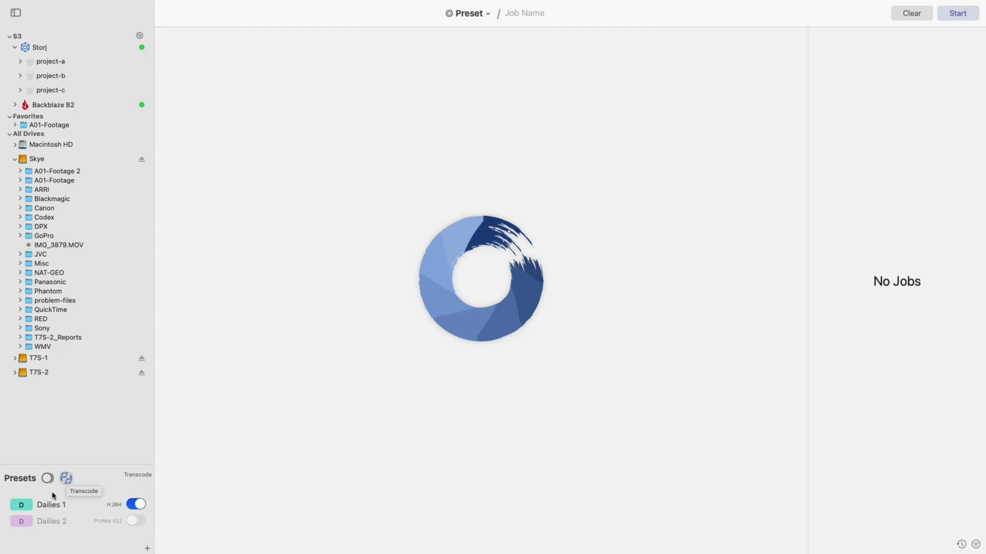
click(147, 549)
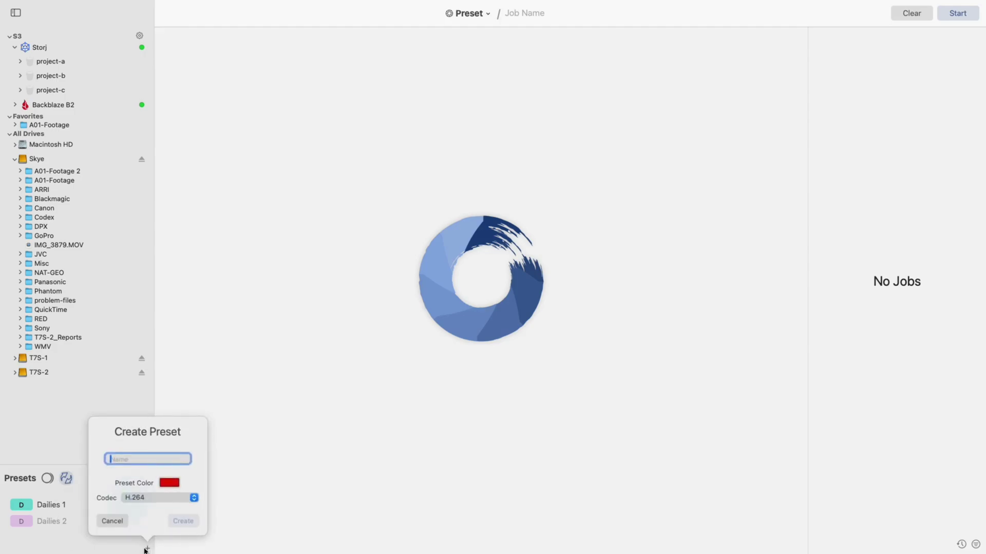
click(80, 540)
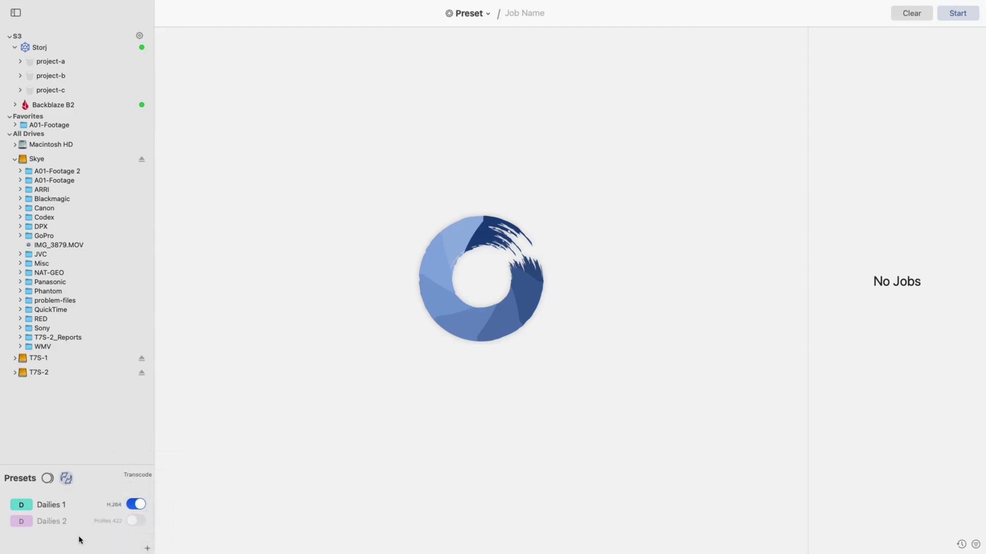
click(66, 505)
drag(41, 373, 331, 180)
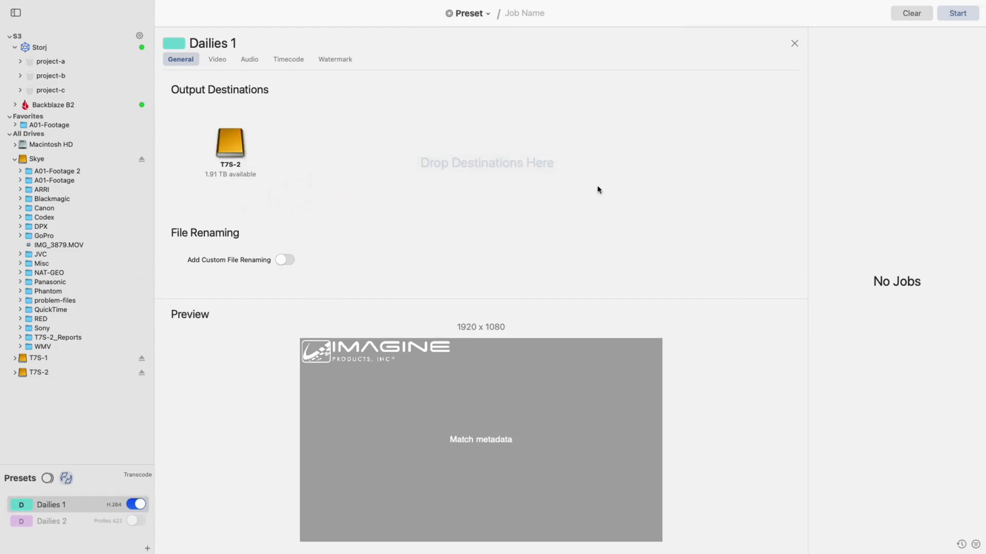
click(794, 44)
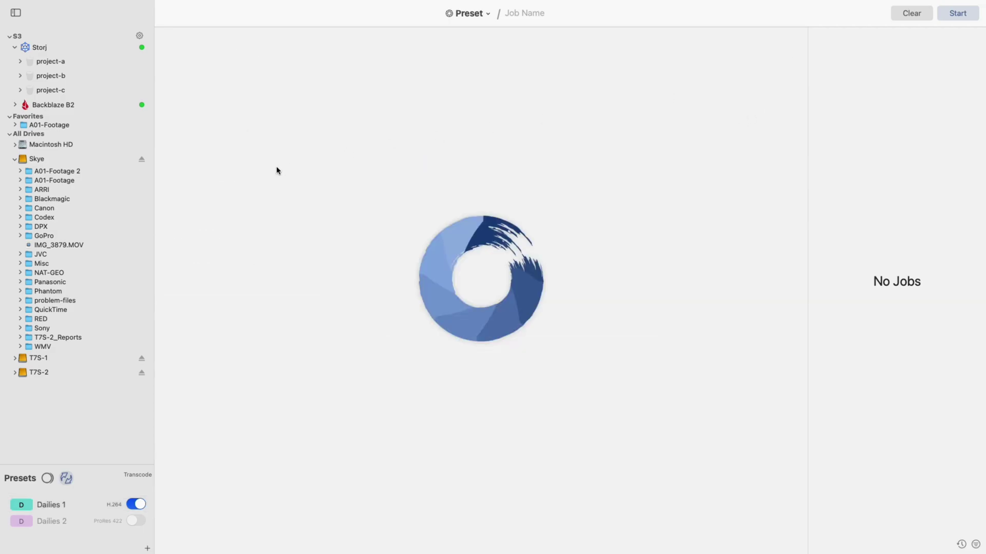
Add the favorite A01-Footage folder as the source and start the job with the A-Cam and B-Cam copy presets.
drag(55, 125, 361, 154)
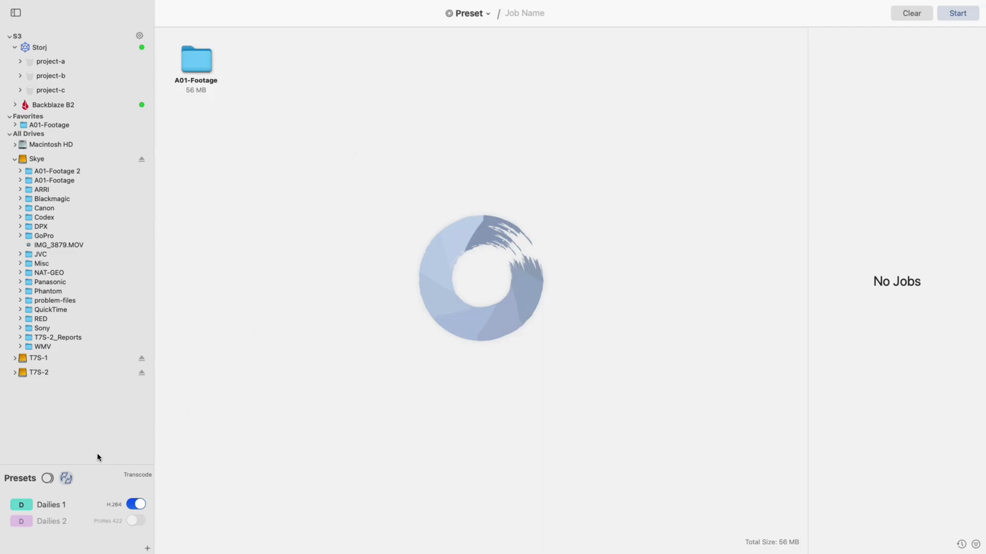
click(47, 479)
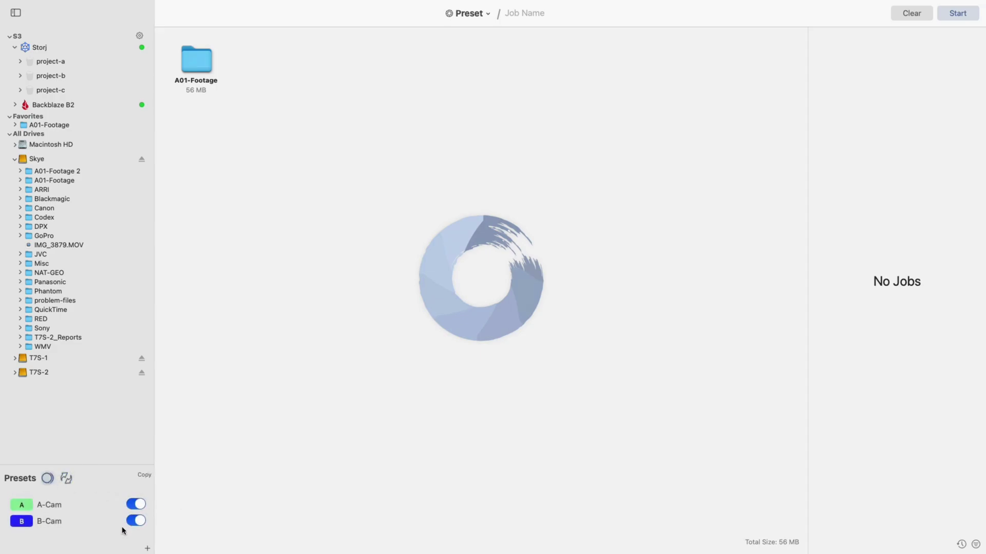
click(512, 14)
click(956, 17)
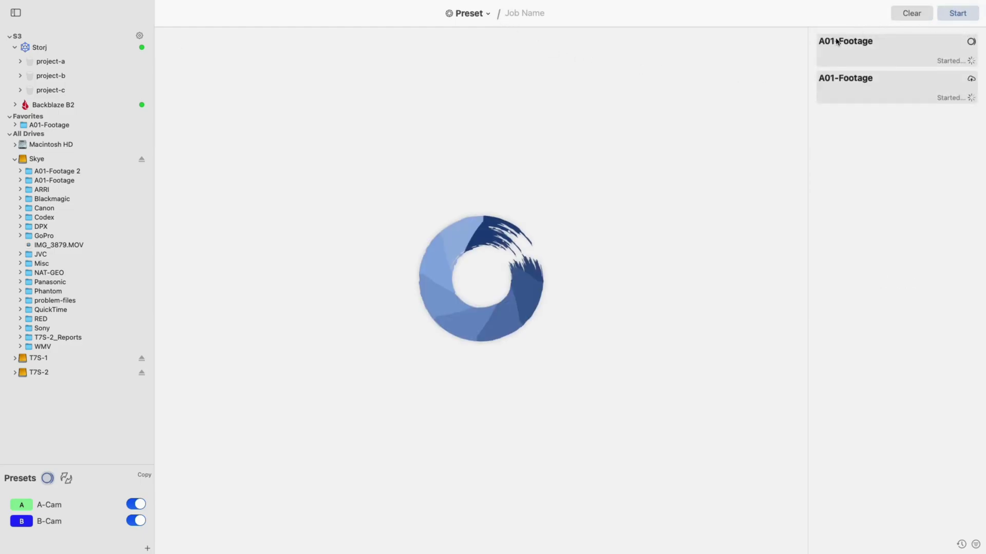
Examine the details and job flow of the A01-Footage cloud upload and drive copy jobs.
click(843, 81)
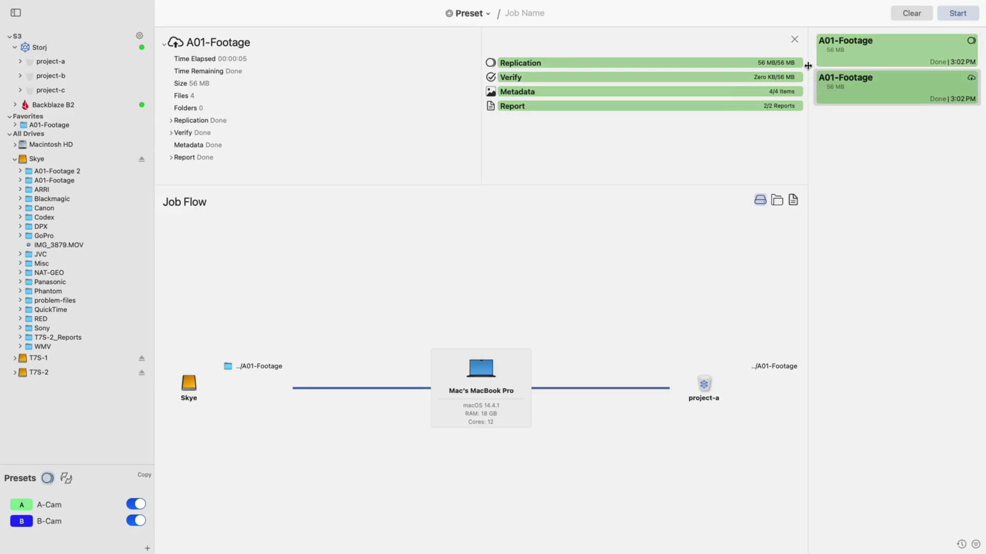
click(850, 50)
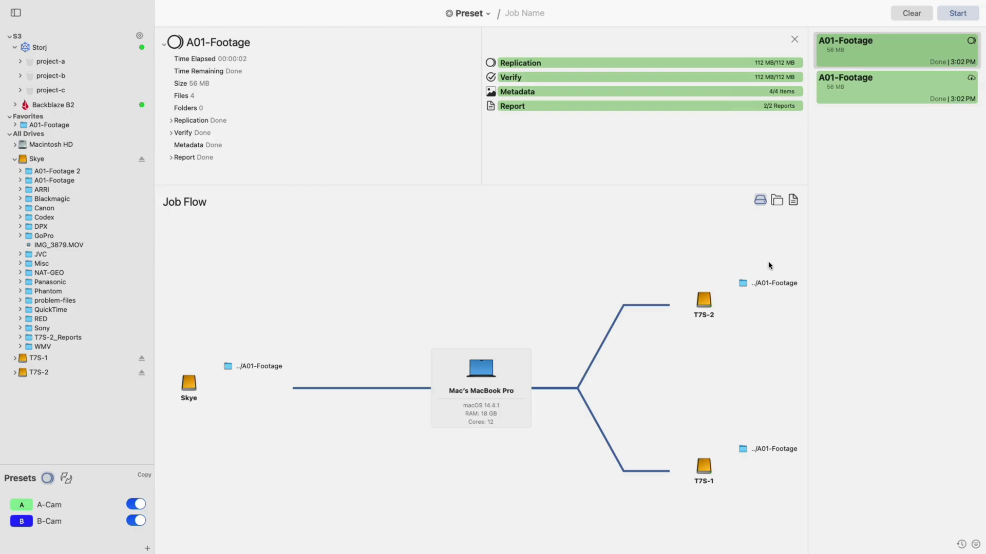
click(794, 40)
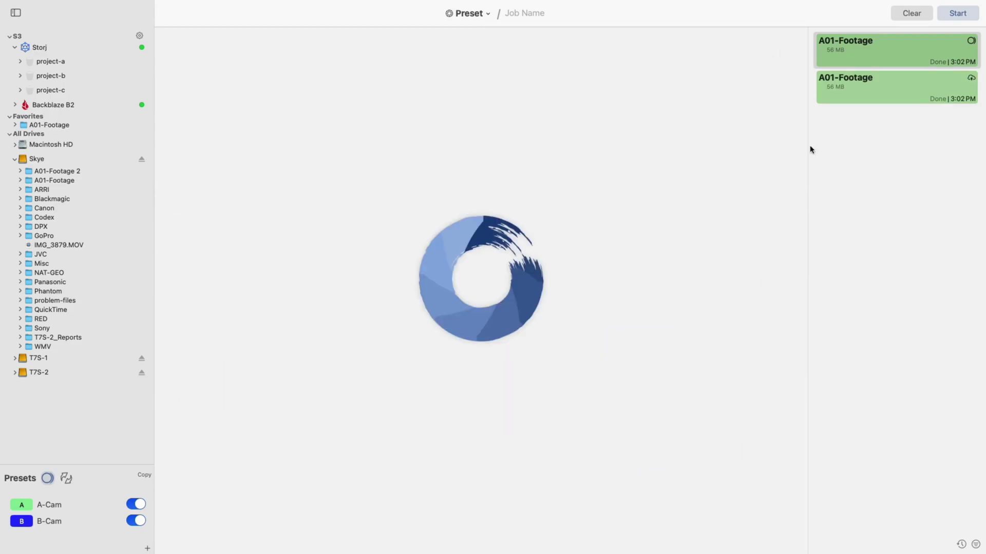
click(867, 99)
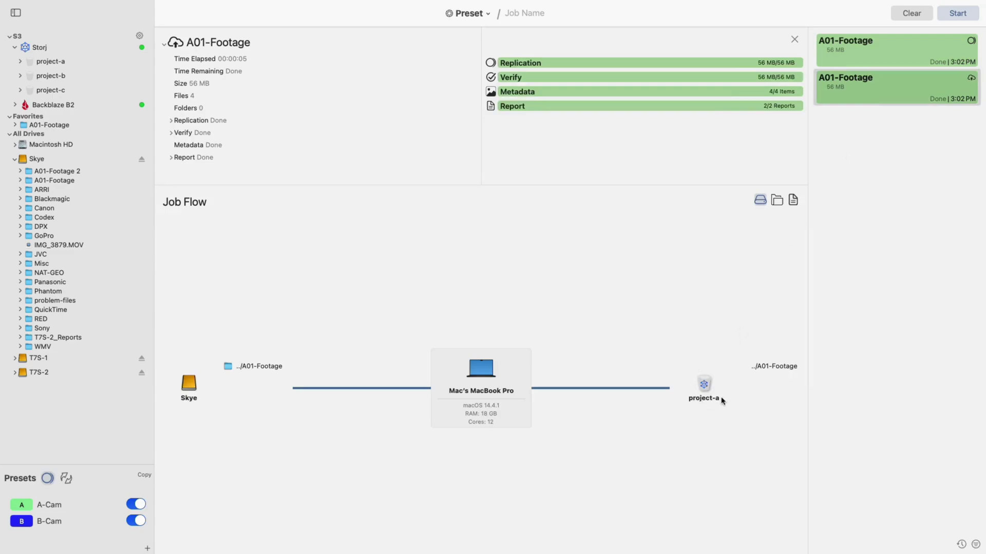
click(873, 54)
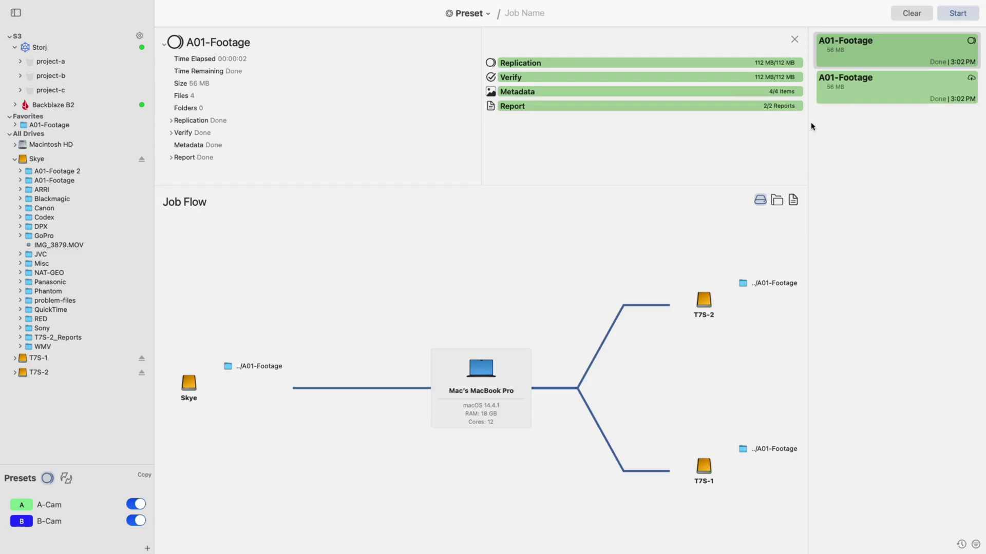
click(795, 39)
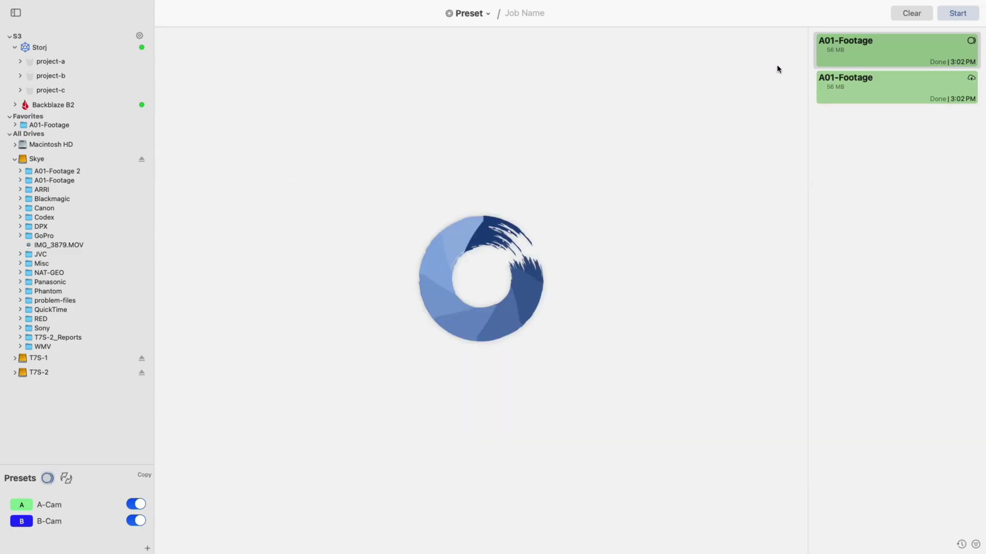
Start a transcode of the completed A01-Footage drive copy, using T7S-2 as the source and the Dailies 1 preset.
right_click(873, 52)
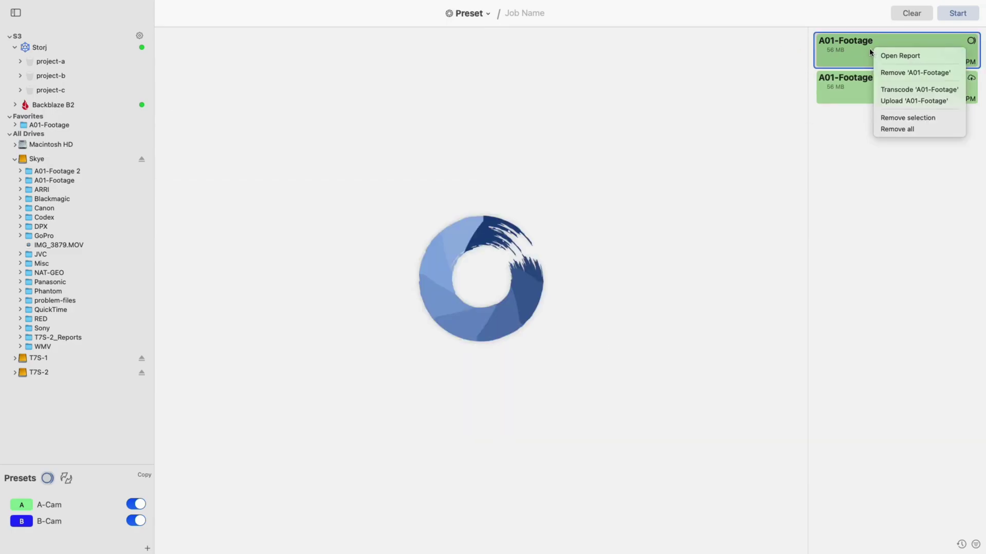
click(903, 90)
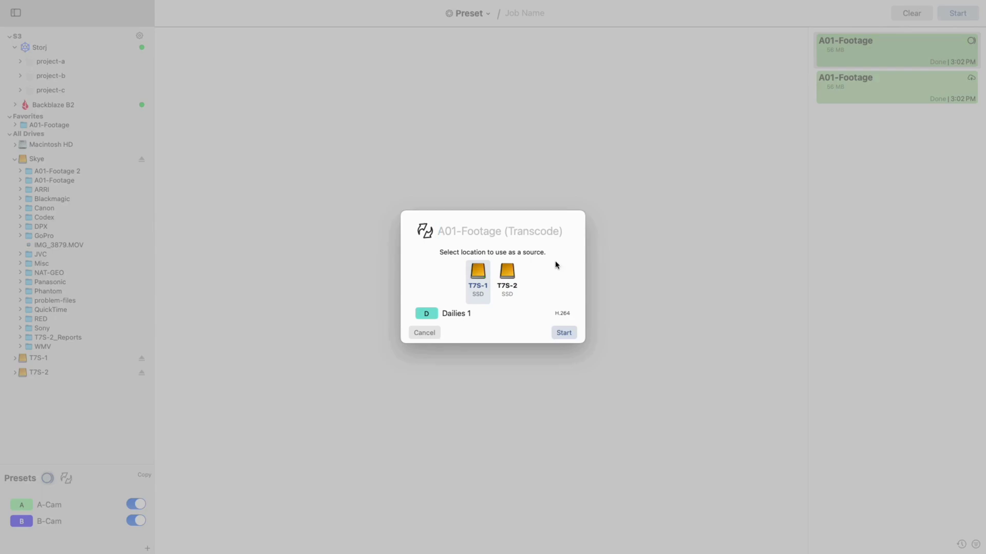
click(508, 281)
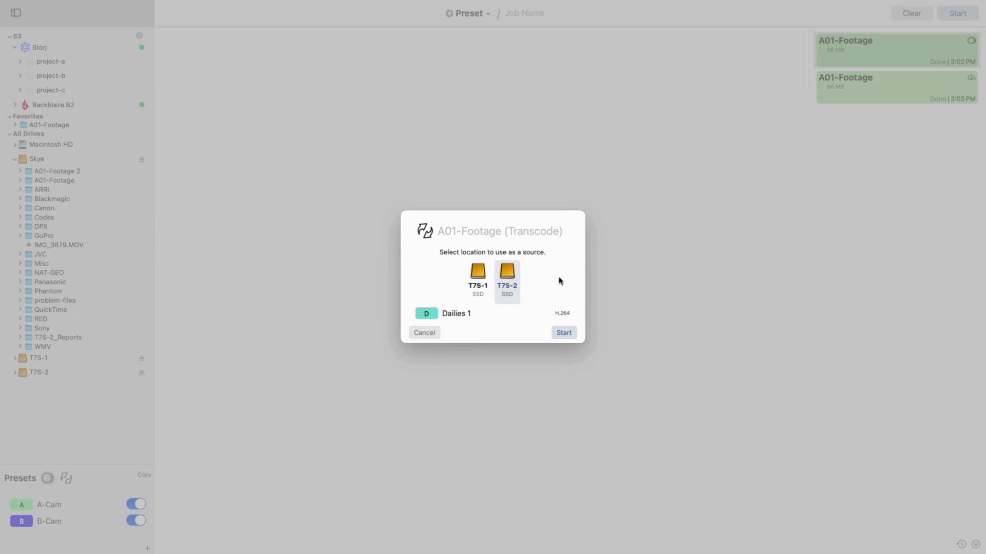
click(470, 318)
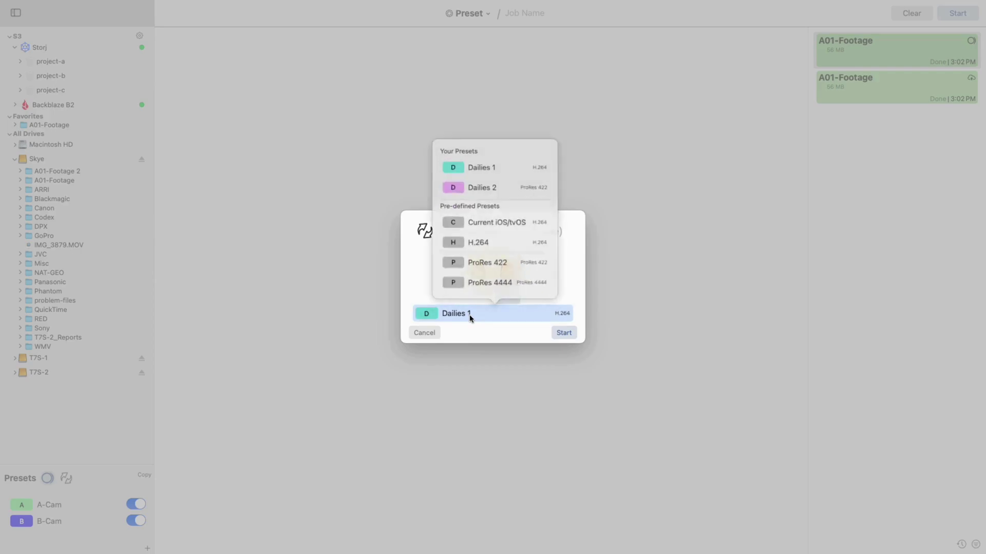
click(482, 168)
click(564, 333)
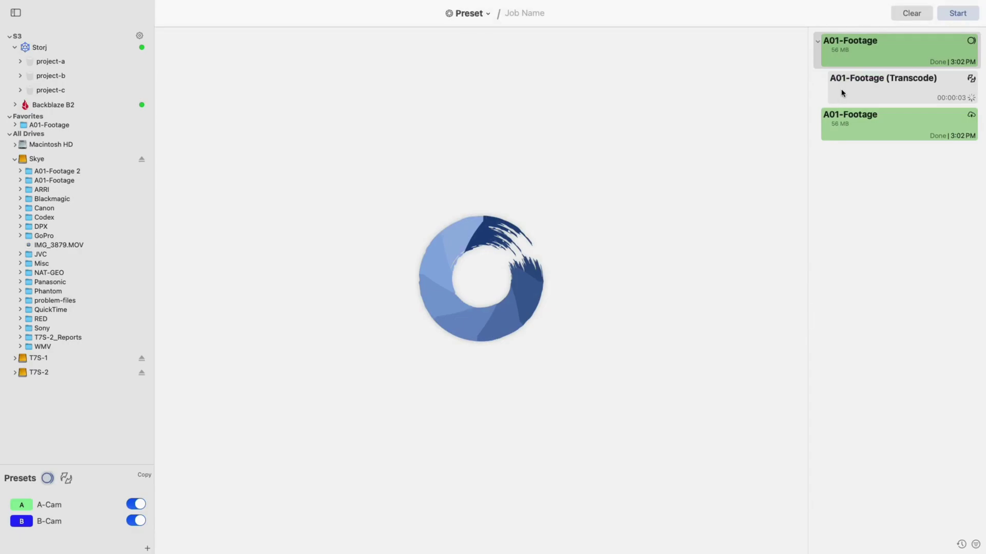
Examine the transcode job nested under the A01-Footage copy, checking its per-file progress and the actions offered while it runs.
click(818, 43)
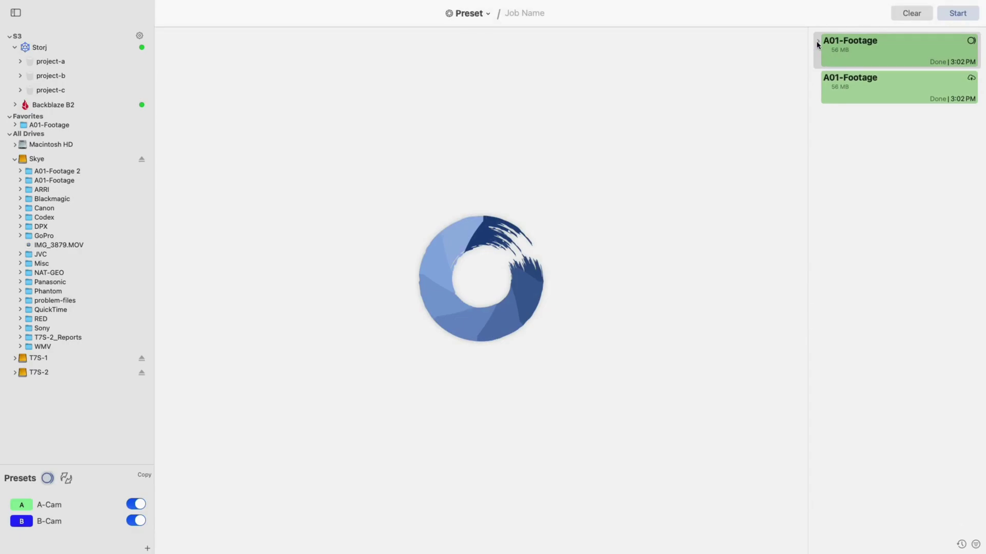
click(817, 43)
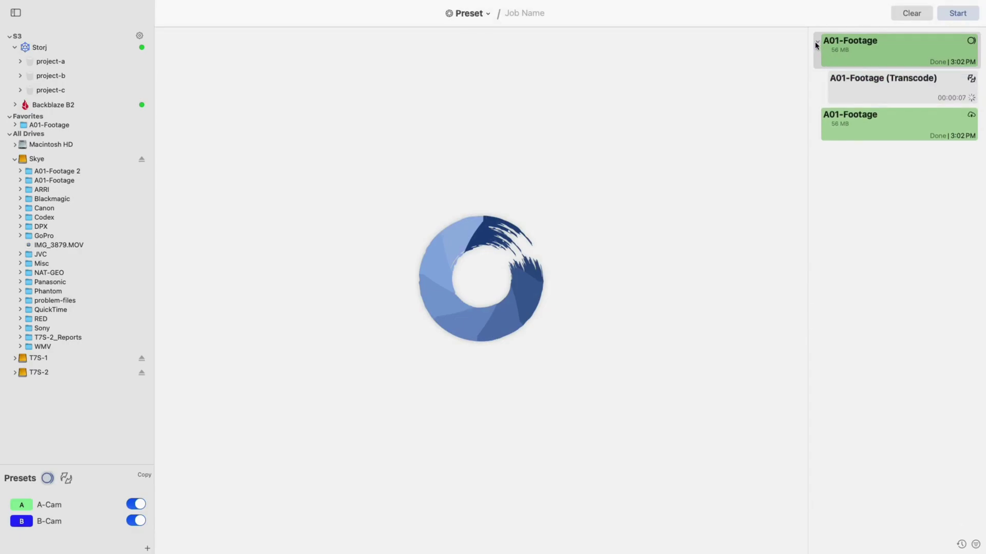
click(855, 90)
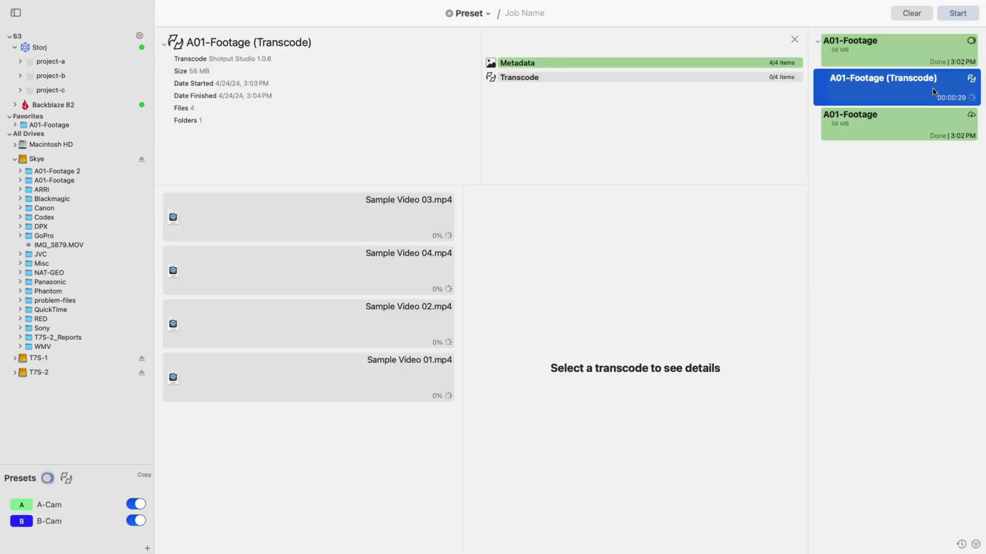
right_click(933, 92)
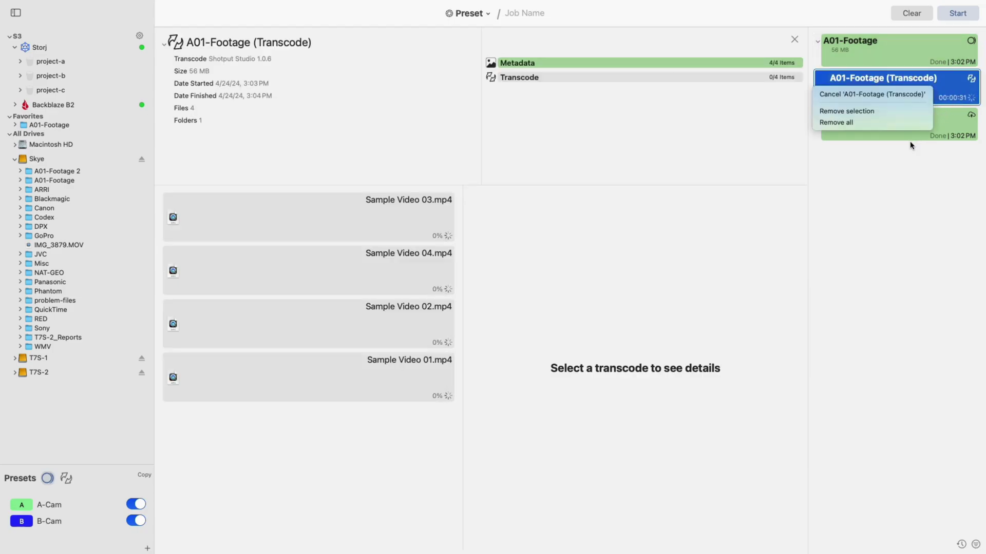
click(880, 179)
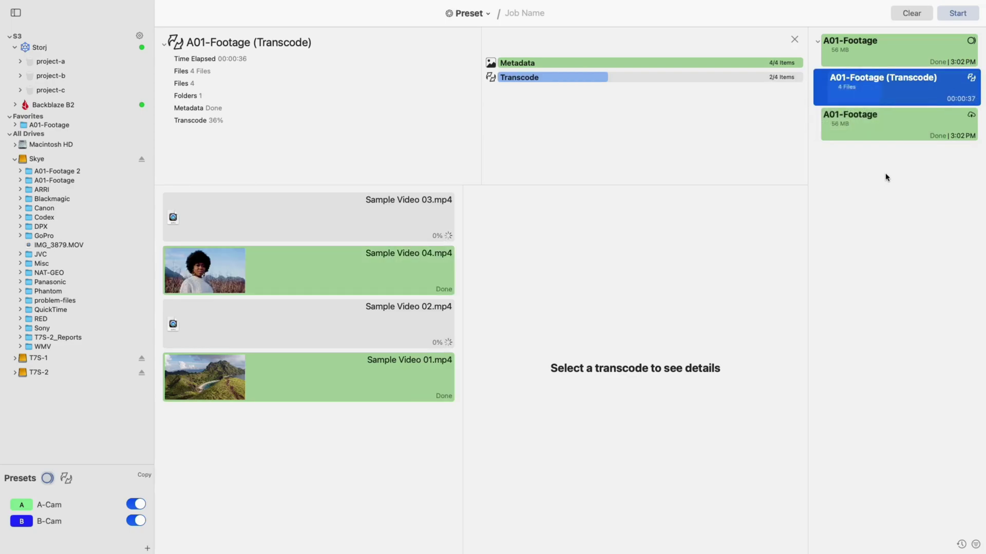
click(885, 170)
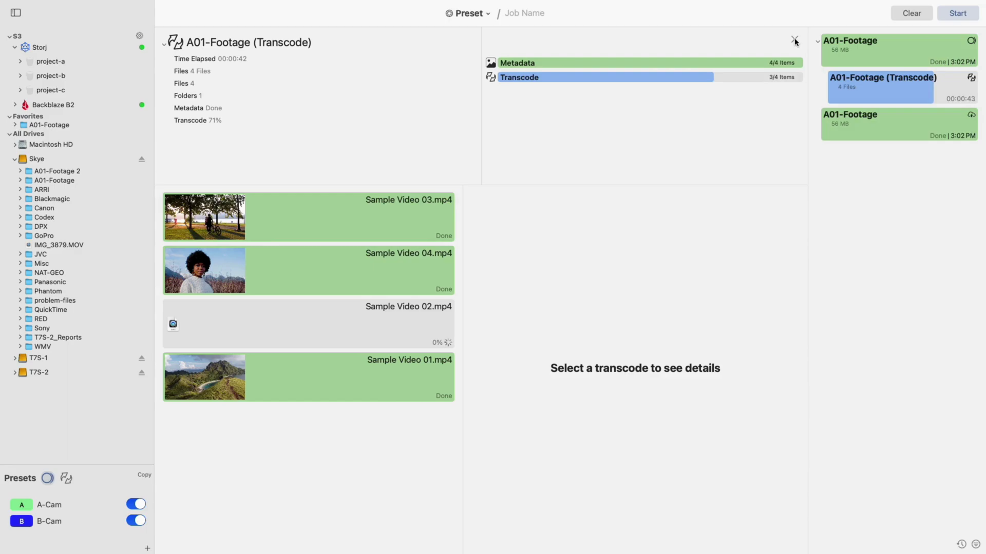
Upload the transcoded outputs of A01-Footage (Transcode) to the Storj bucket project-a, and check the upload job's details and flow.
right_click(842, 82)
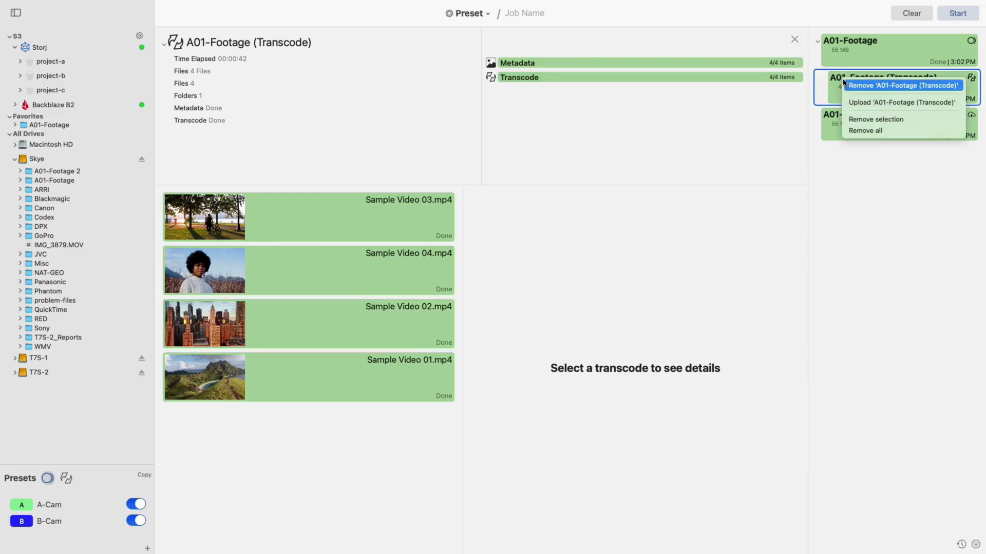
click(867, 102)
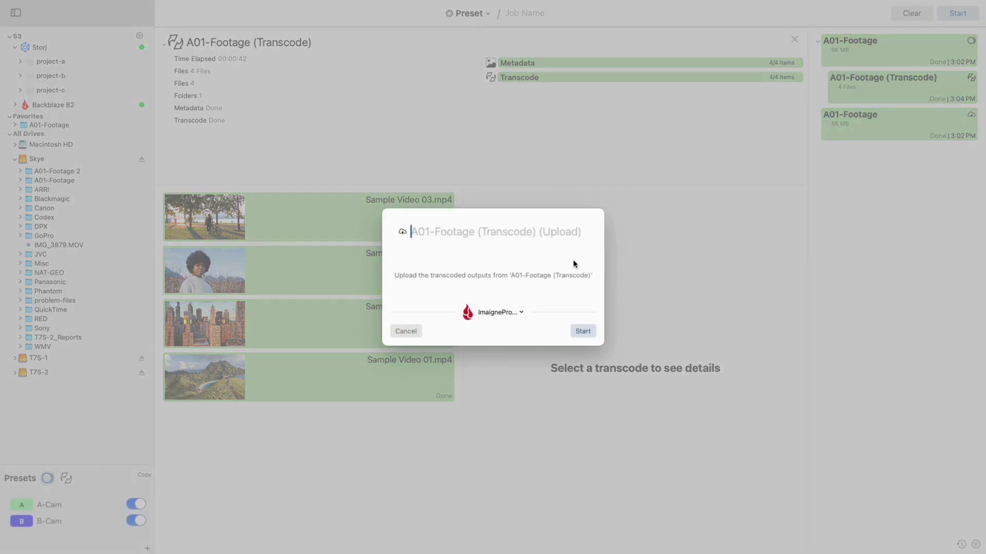
click(491, 314)
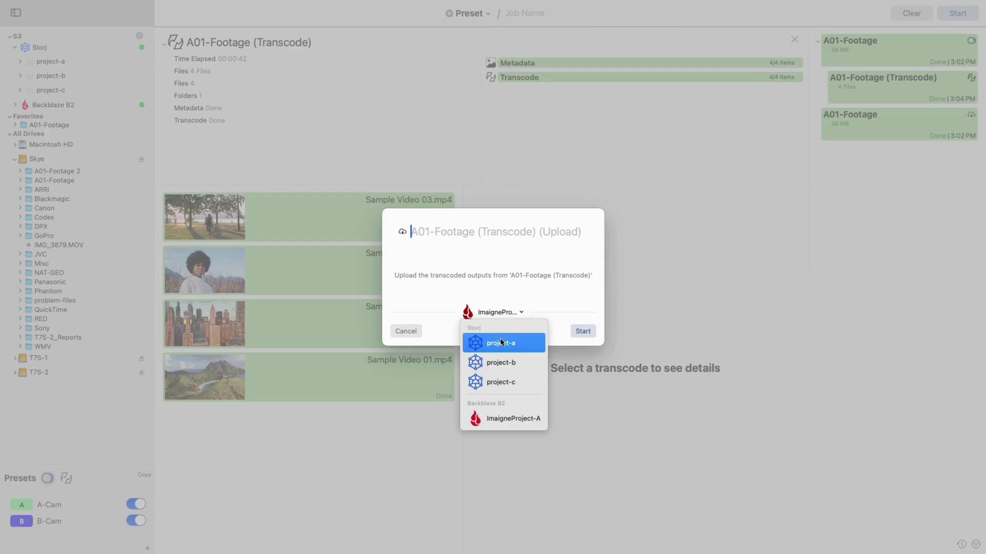
click(501, 343)
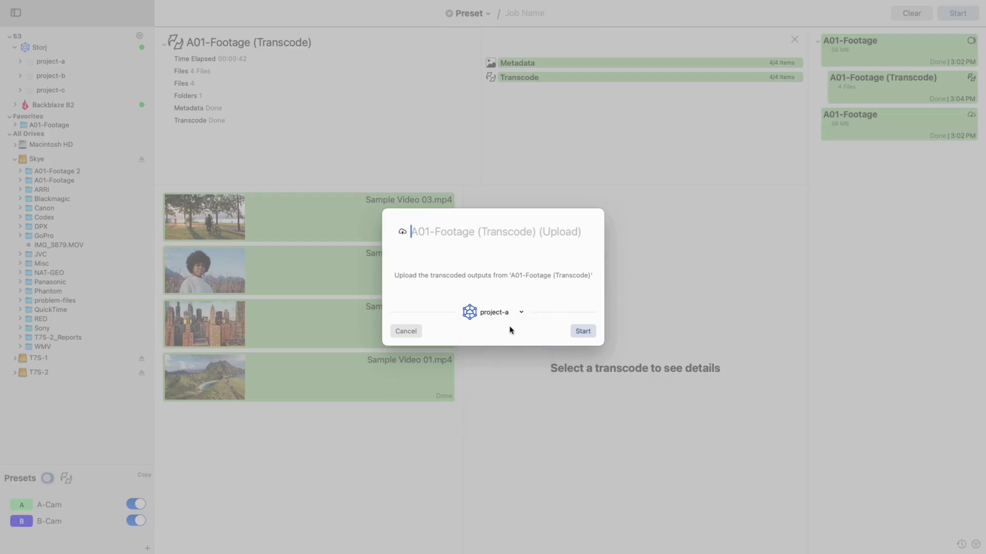
click(583, 331)
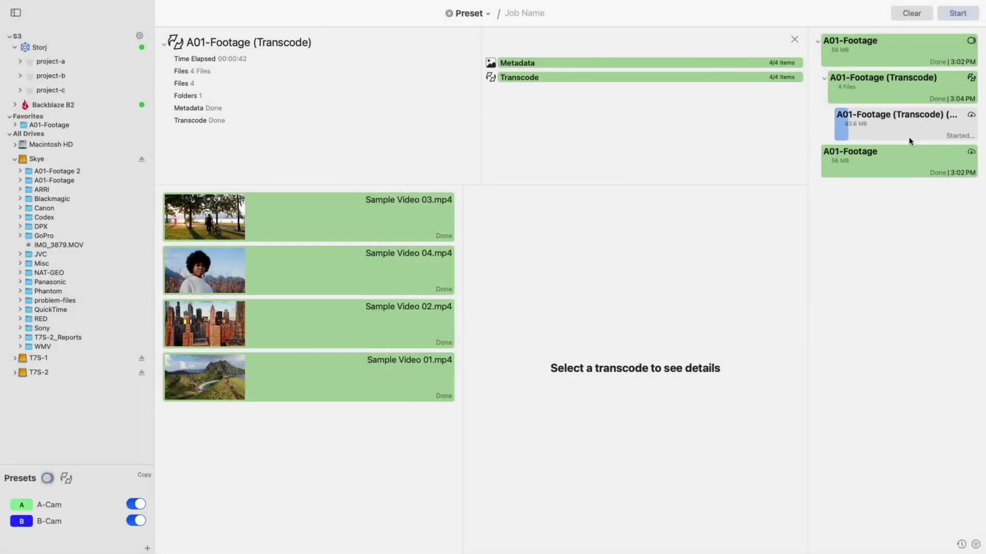
click(909, 139)
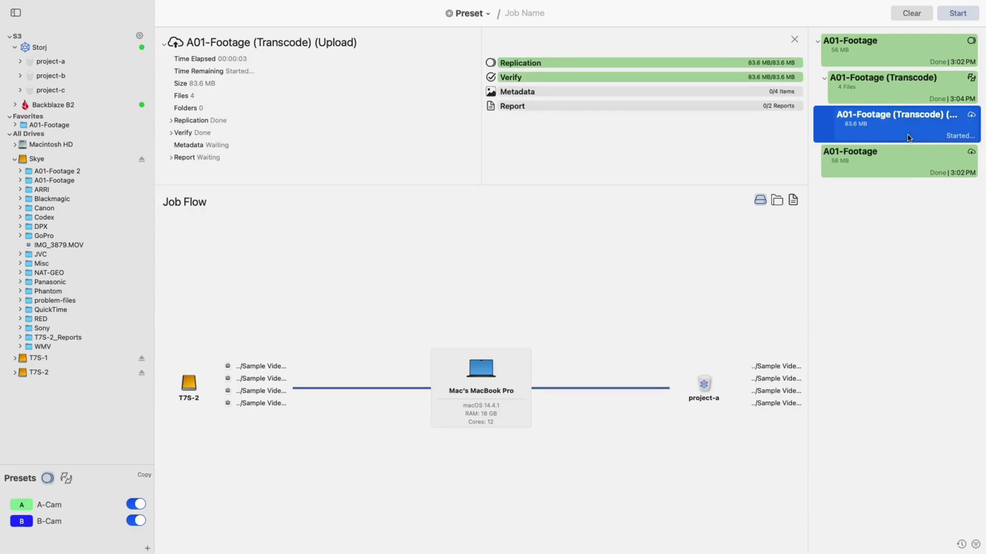
click(795, 41)
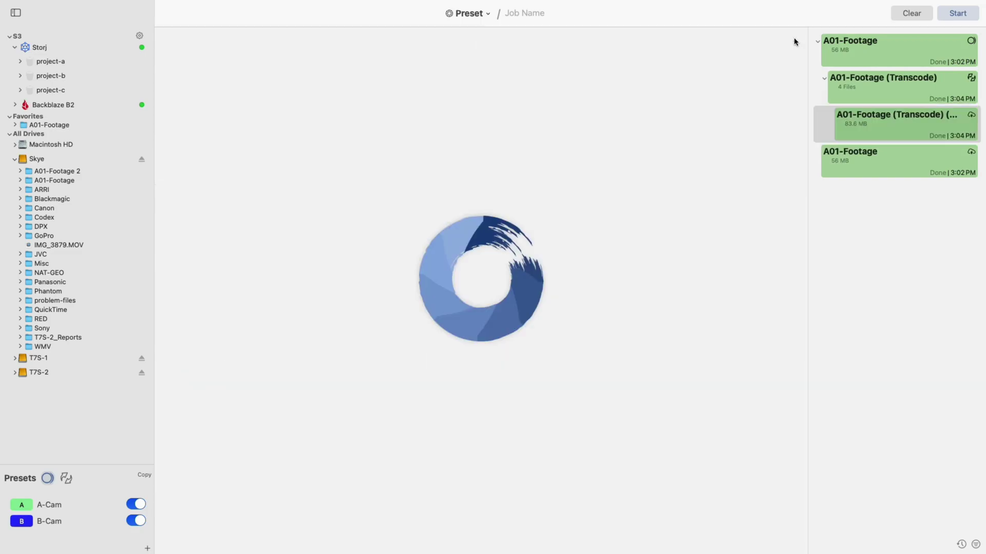